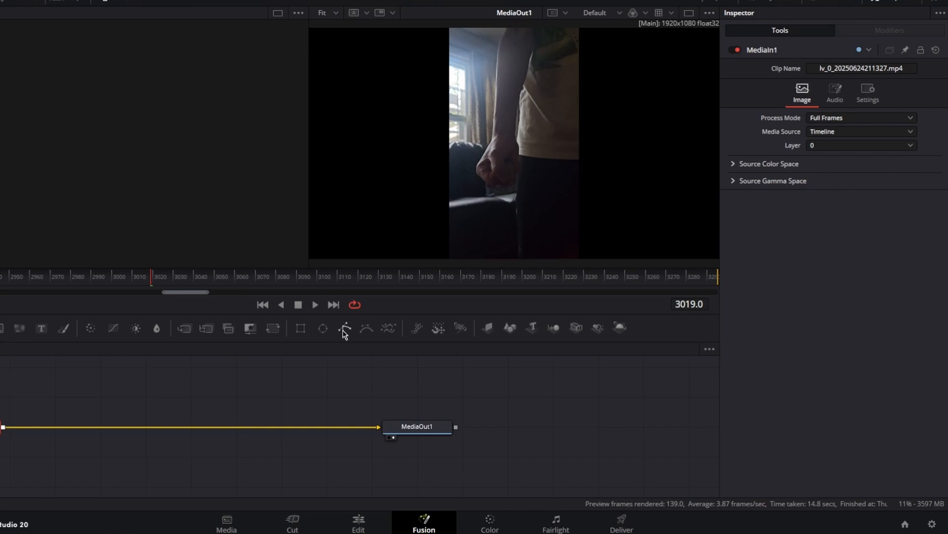
Add a Polygon mask to MediaIn1, bypass it, and trace the outer edge of the forearm and around the fist
drag(345, 329, 0, 422)
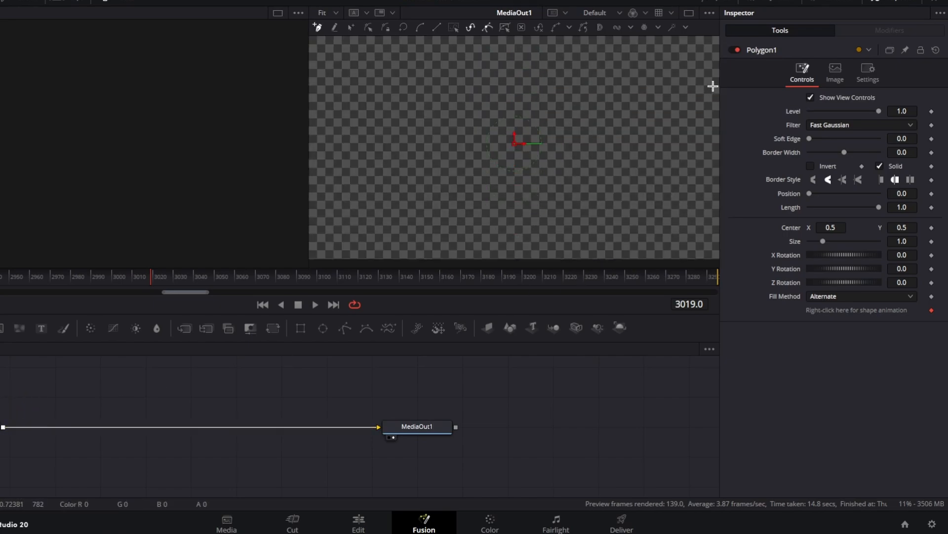
click(737, 49)
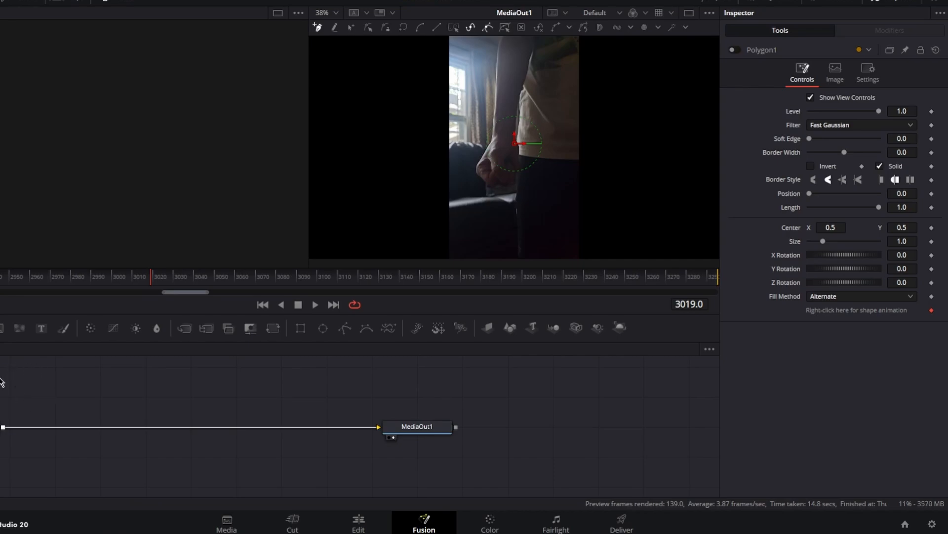
click(497, 79)
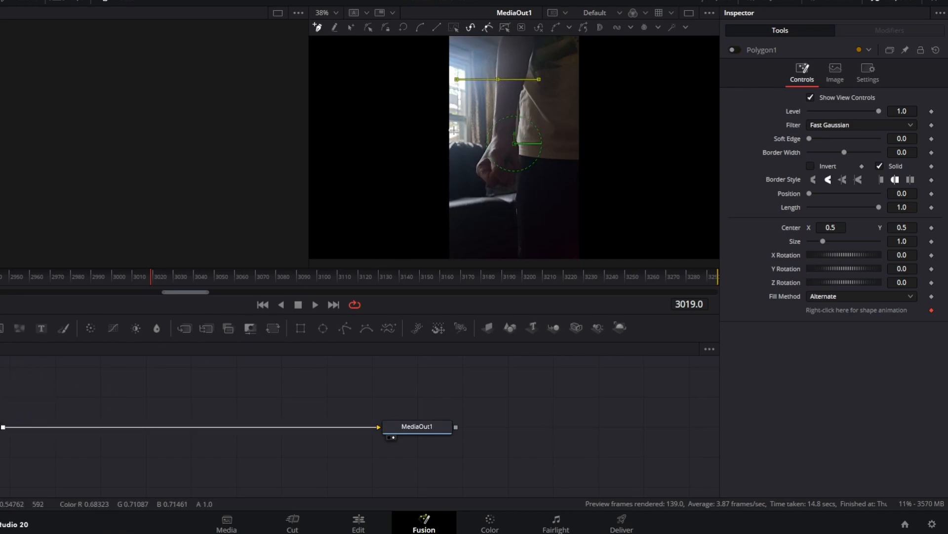
click(496, 94)
click(495, 120)
click(490, 150)
click(479, 164)
click(481, 182)
click(501, 188)
click(513, 182)
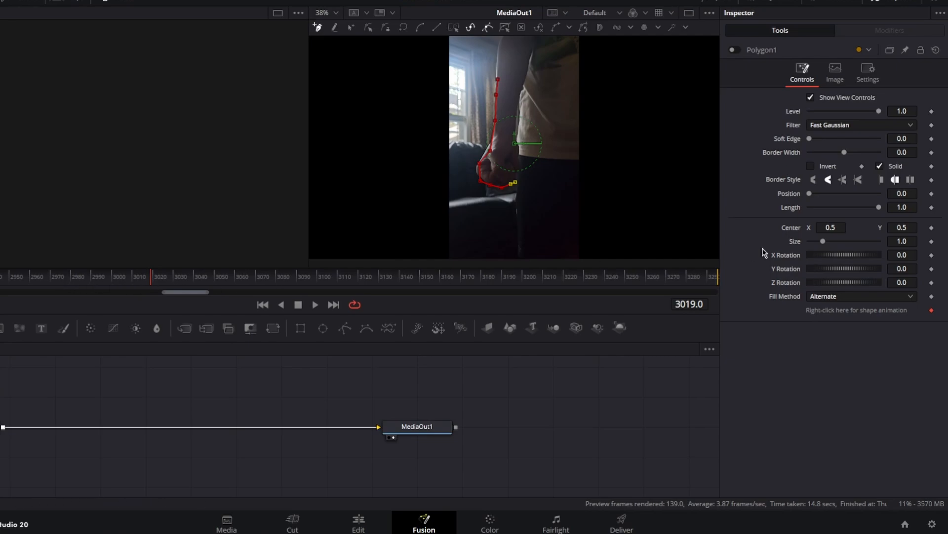
Continue the polygon down the front of the leg and around below the frame past the footage's right edge
scroll(539, 208, down, 3)
click(516, 143)
click(517, 186)
click(552, 203)
click(599, 198)
click(598, 166)
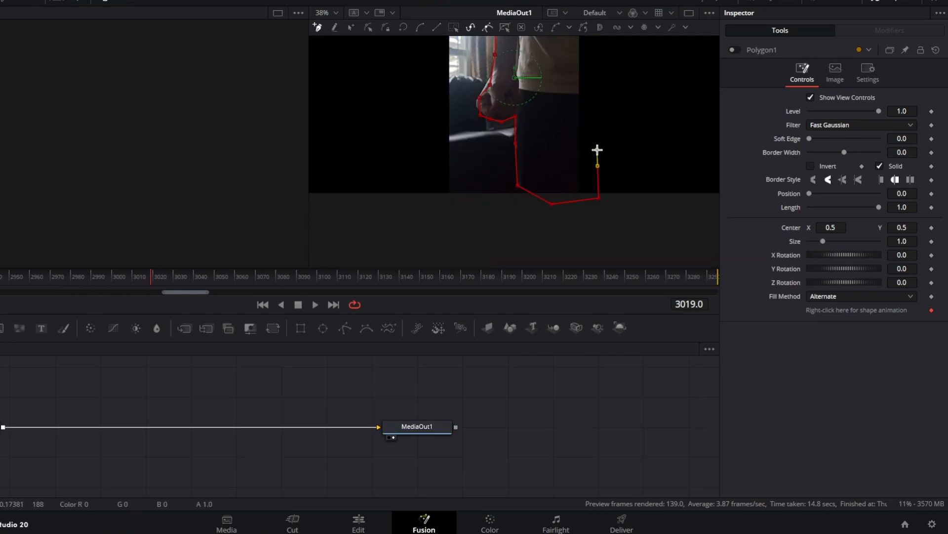
Carry the polygon up outside the footage's right edge, over the top of the frame, and close it at the upper arm
scroll(610, 133, up, 2)
click(612, 144)
scroll(611, 136, up, 3)
click(605, 114)
click(547, 108)
click(517, 116)
click(501, 120)
click(498, 178)
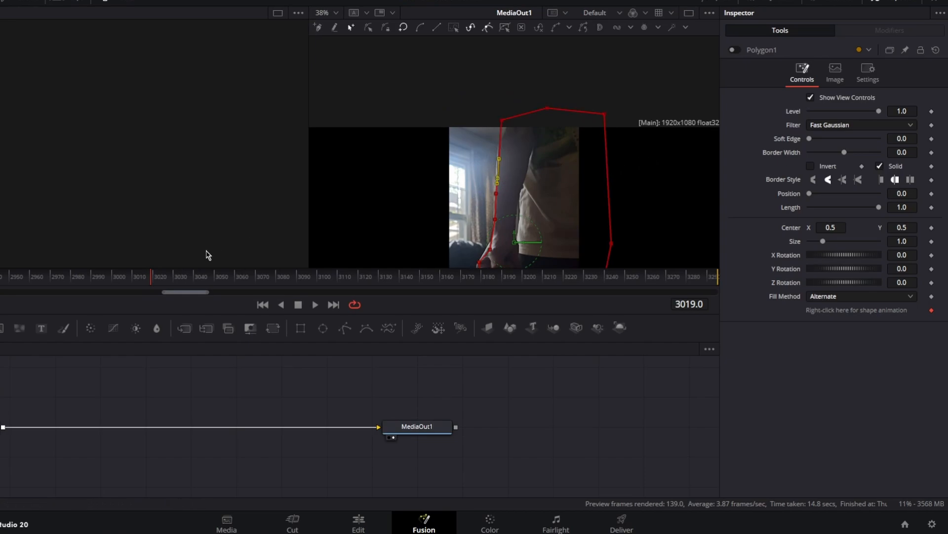
Re-enable Polygon1 so the finished outline masks the footage
scroll(544, 143, down, 2)
scroll(543, 143, down, 1)
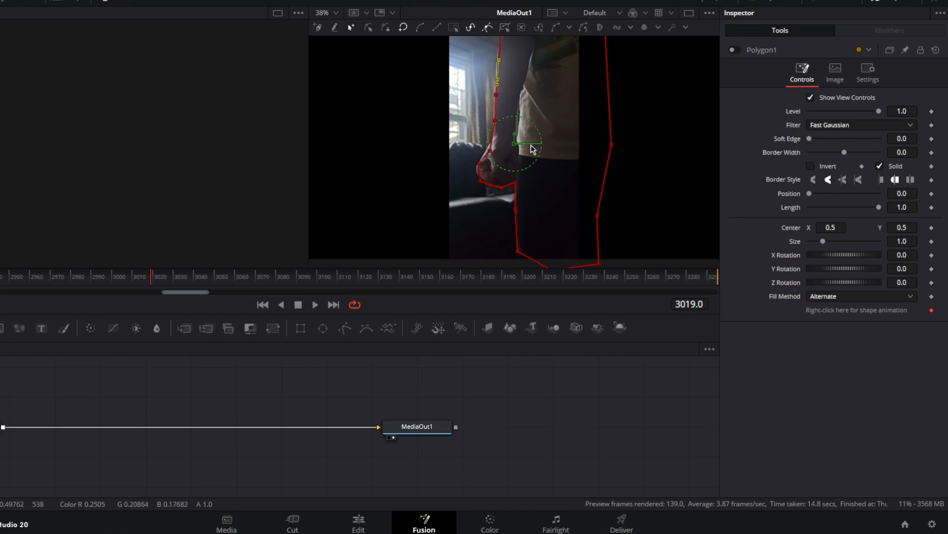
scroll(543, 193, down, 2)
scroll(592, 166, up, 3)
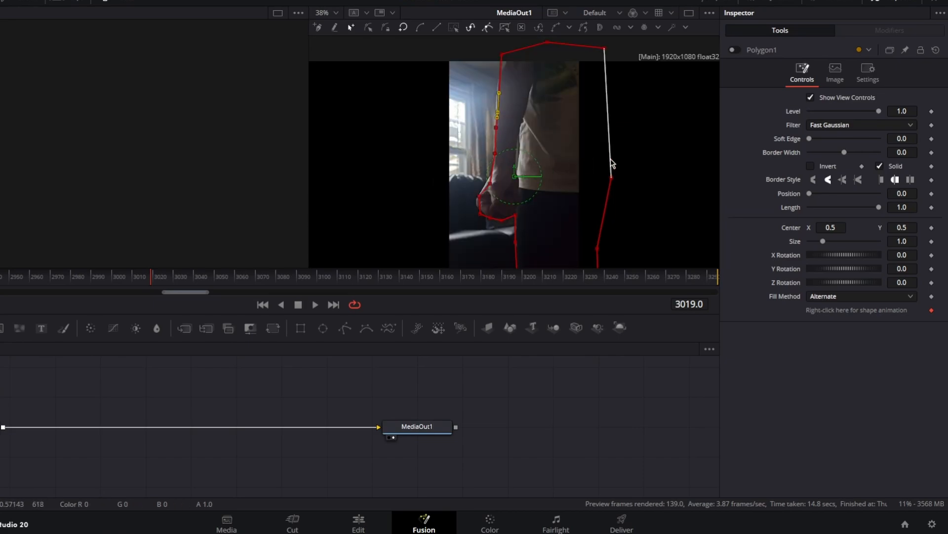
scroll(543, 124, down, 2)
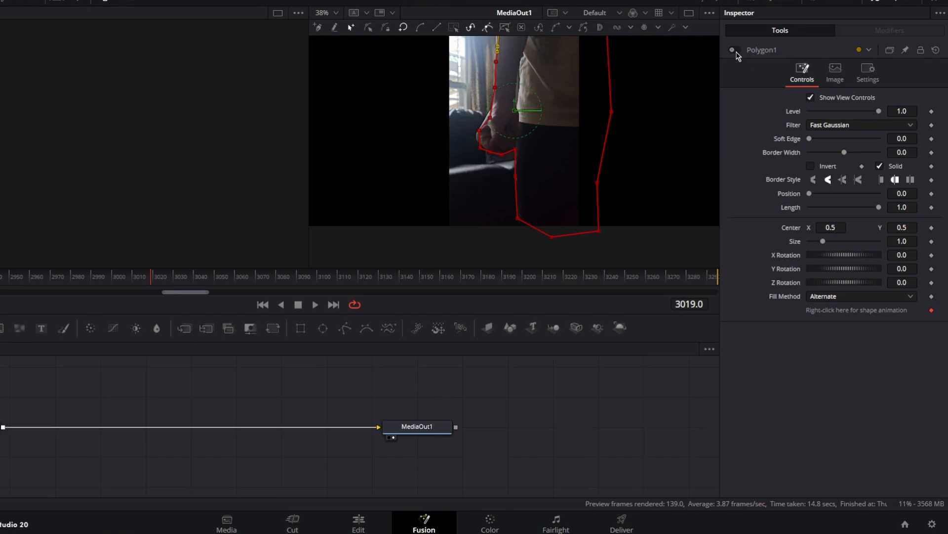
click(734, 50)
scroll(586, 223, up, 2)
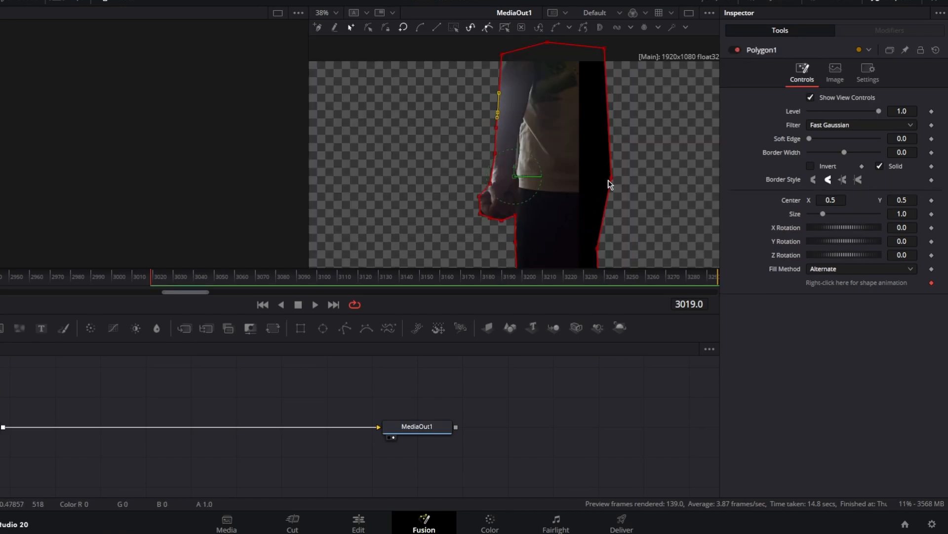
scroll(614, 146, down, 1)
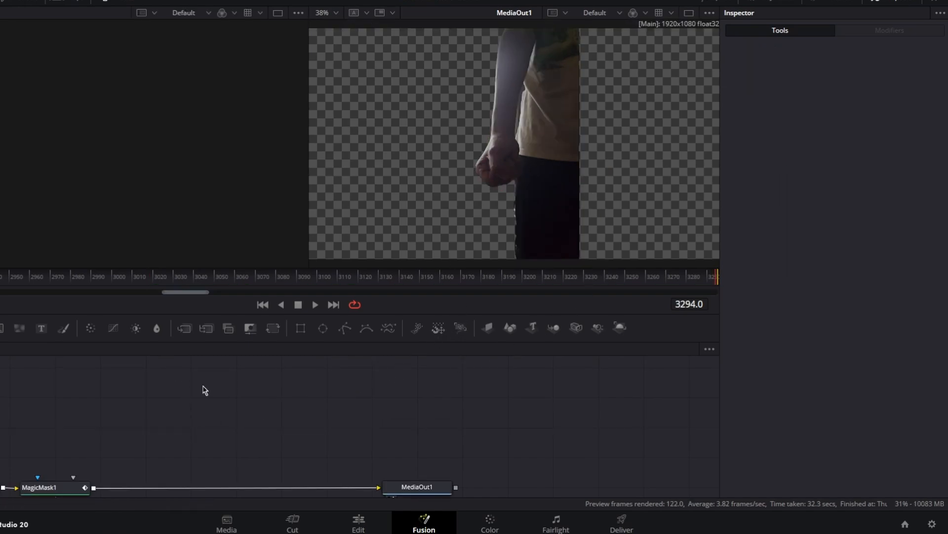
Add an Ellipse mask node above MagicMask1 and attach a Displace node to its output
drag(326, 334, 102, 425)
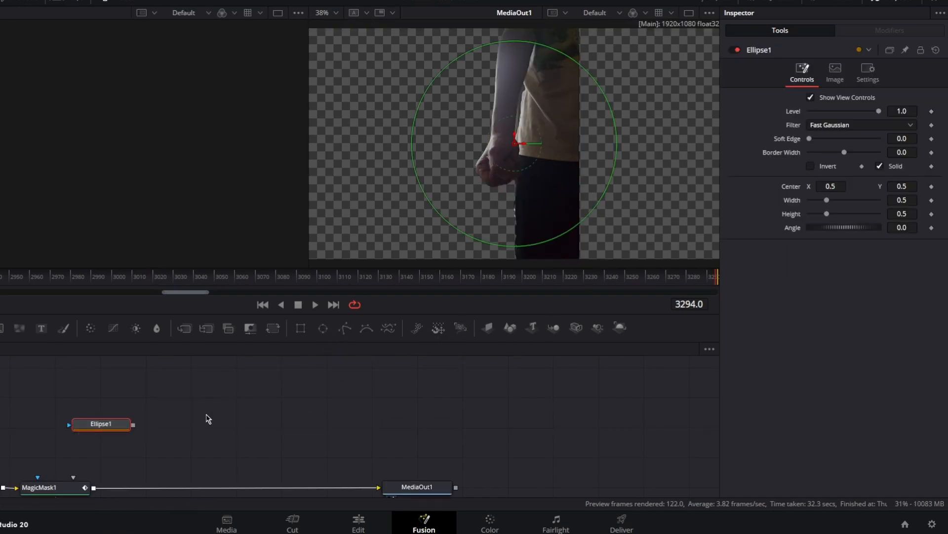
key(shift+space)
text(disp)
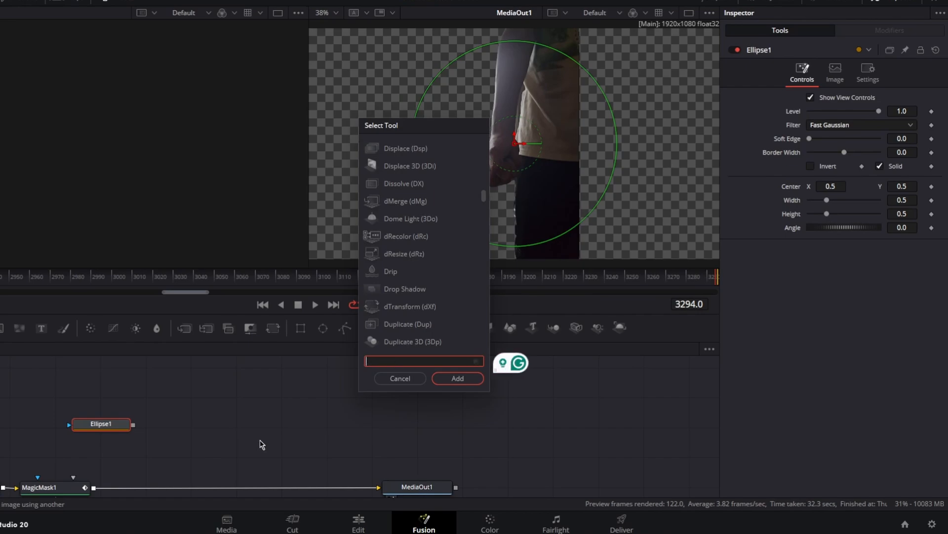
text(l)
click(435, 150)
click(460, 383)
drag(113, 427, 146, 425)
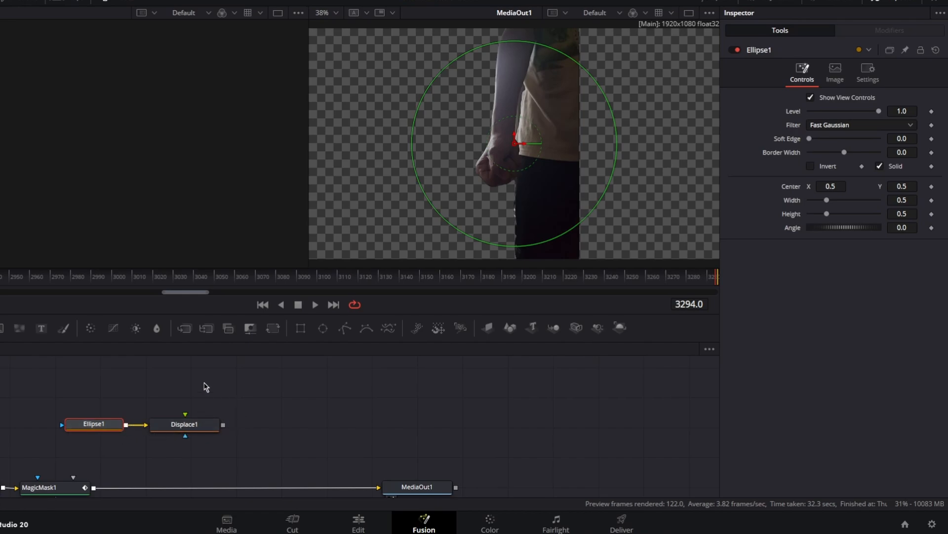
Add a FastNoise node feeding Displace1's foreground input and display Displace1 in the empty viewer
drag(20, 328, 192, 429)
drag(190, 386, 198, 398)
click(190, 437)
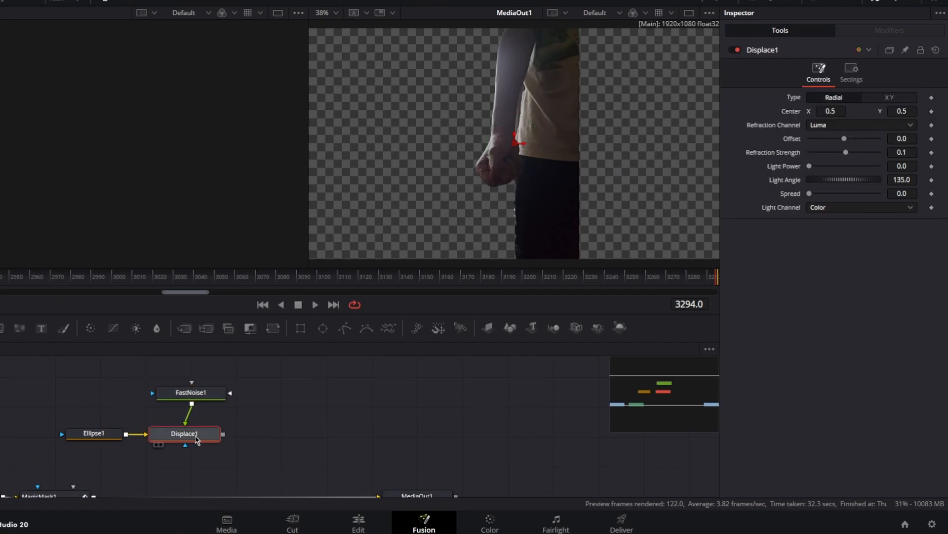
click(157, 444)
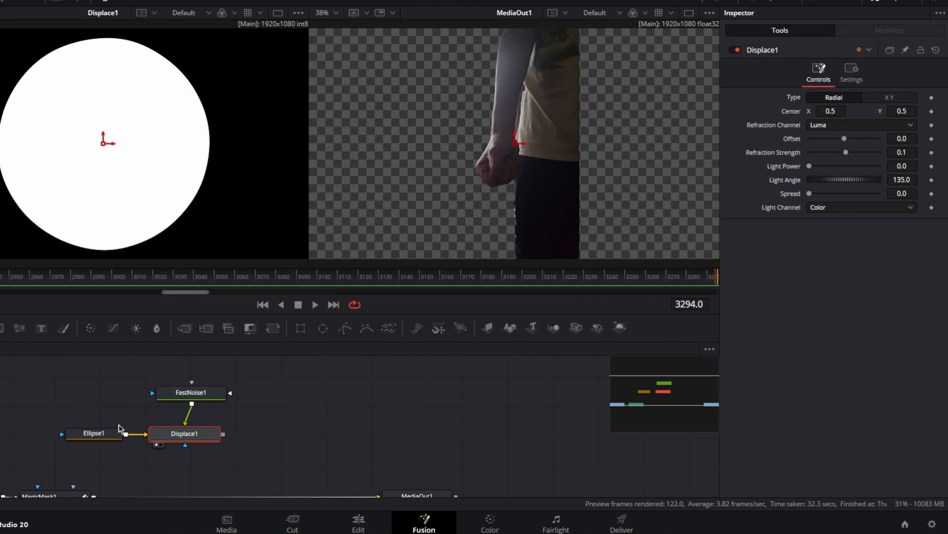
Move Ellipse1's center to about X 0.305, Y 0.098 and link its width to its height with an expression
click(94, 434)
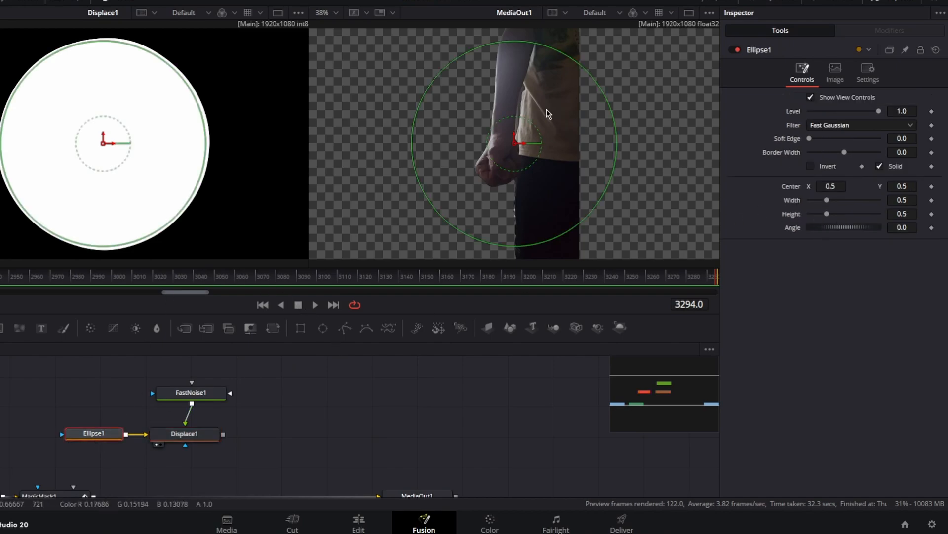
drag(514, 143, 434, 234)
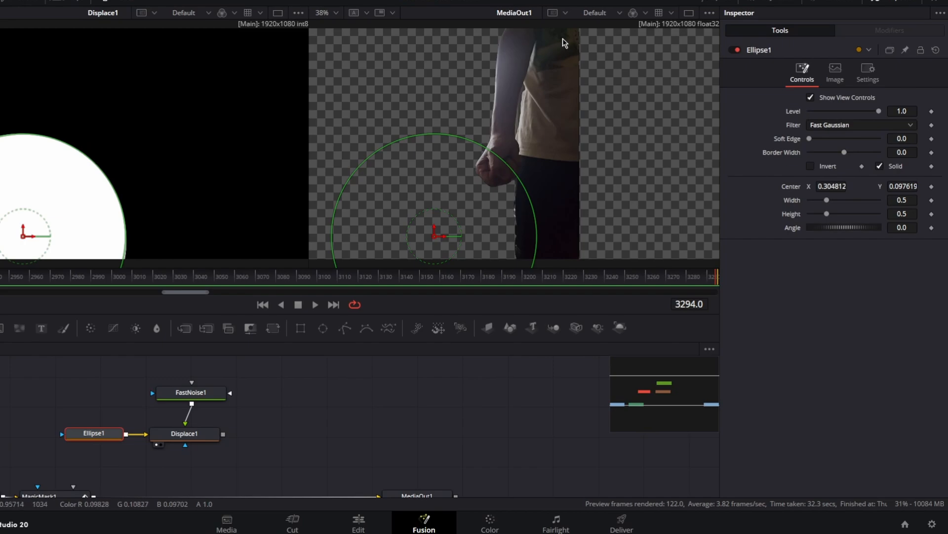
click(913, 201)
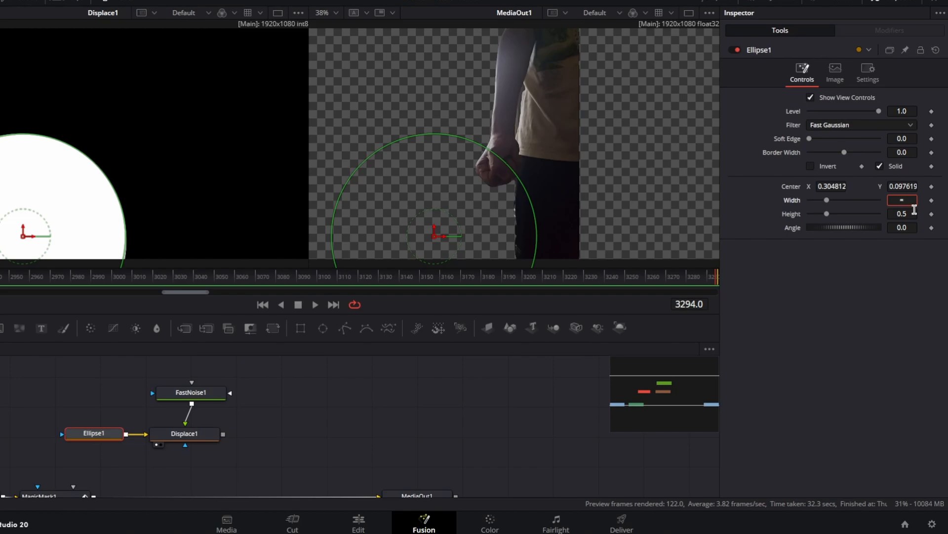
key(Tab)
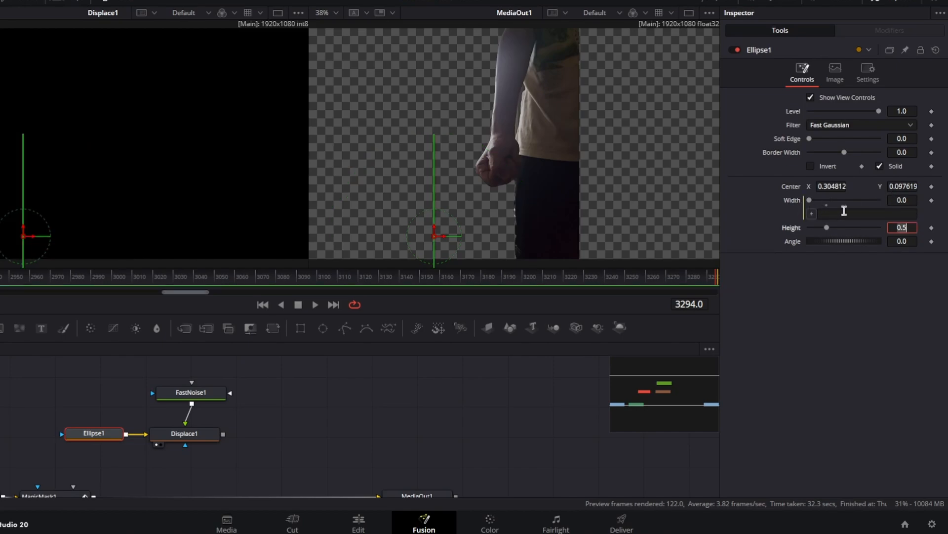
click(840, 212)
drag(811, 214, 825, 229)
At frame 2897, set Ellipse1's height to 0 and keyframe its width and height
click(644, 283)
drag(643, 282, 0, 287)
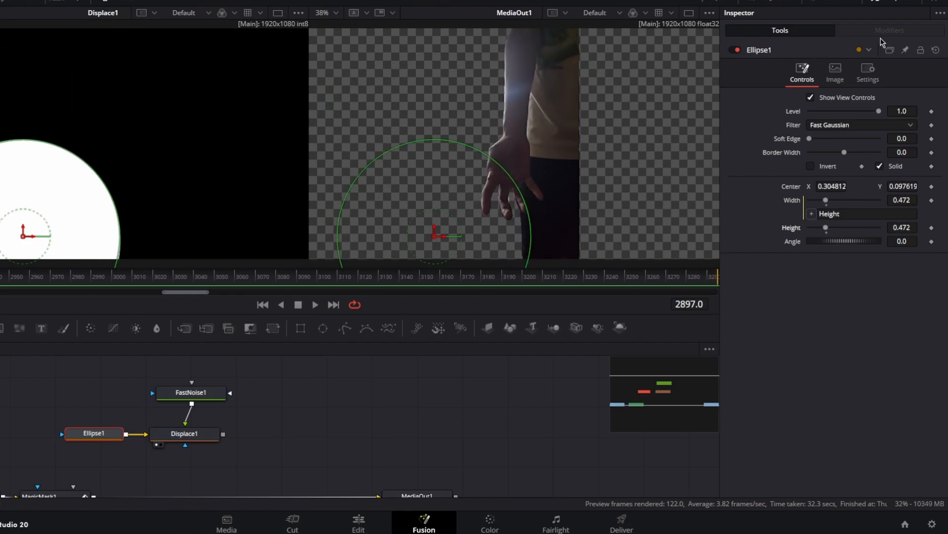
drag(826, 228, 802, 232)
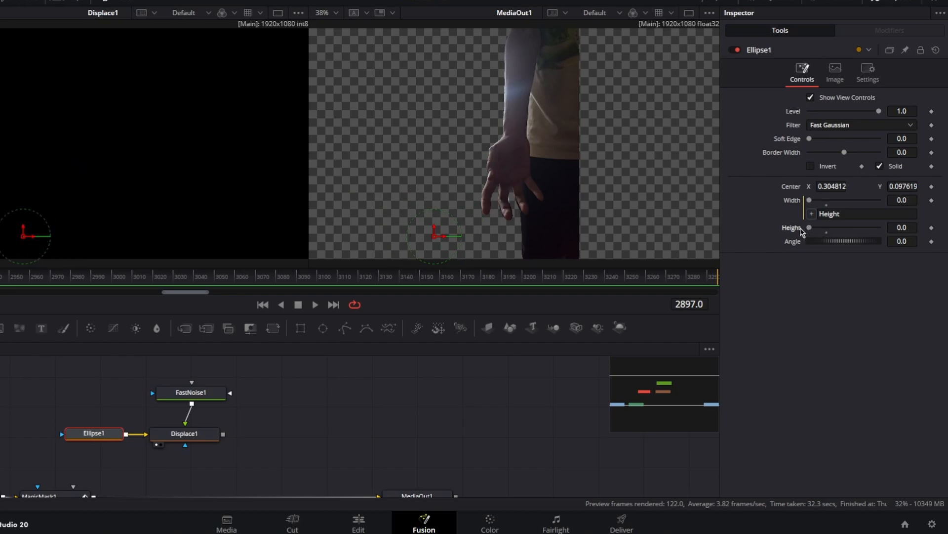
click(931, 200)
click(931, 228)
At frame 3294, set Ellipse1's height to about 1.339 and give the ellipse a soft edge of about 0.0866
drag(202, 283, 730, 275)
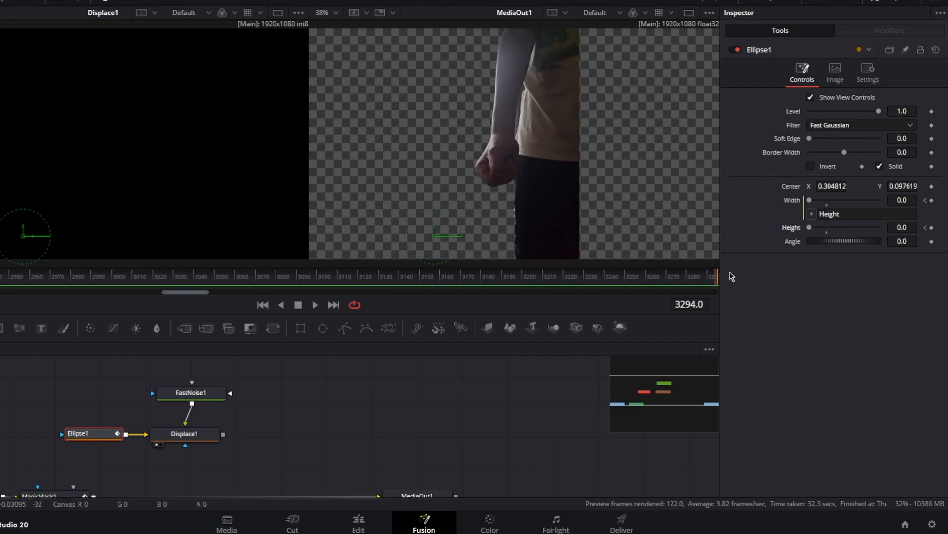
drag(813, 233, 859, 232)
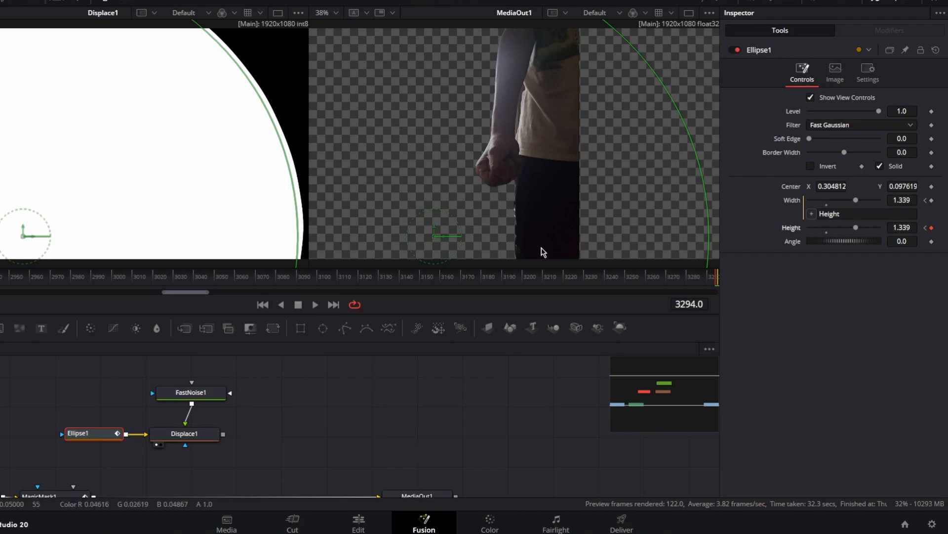
drag(810, 138, 839, 142)
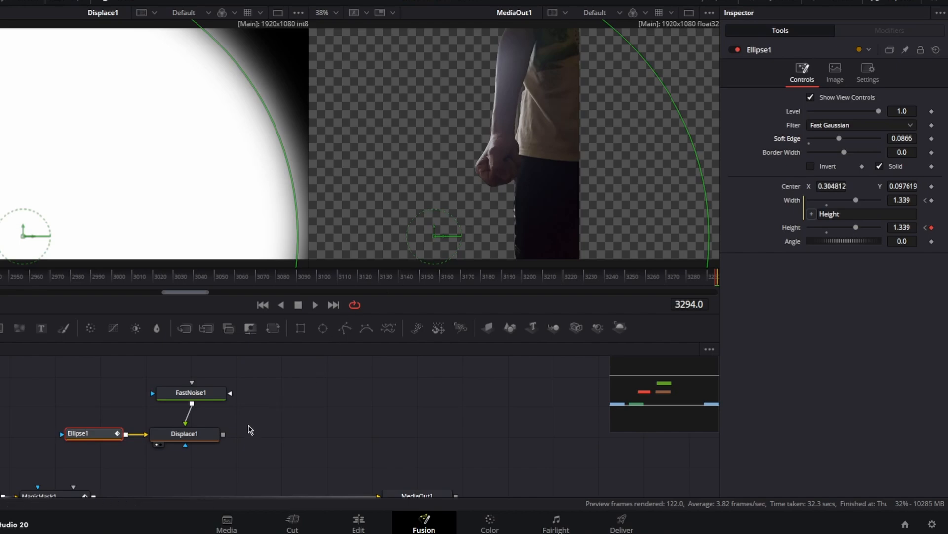
Set Displace1 to XY with X and Y Offset -0.5, Light Power 3.0, Spread 3.0 and Y Refraction about 0.016
click(208, 438)
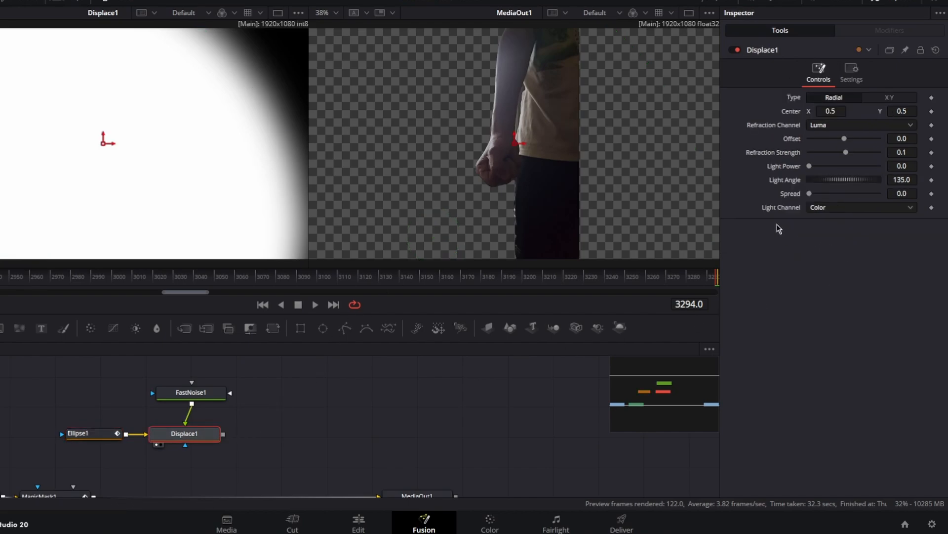
click(892, 98)
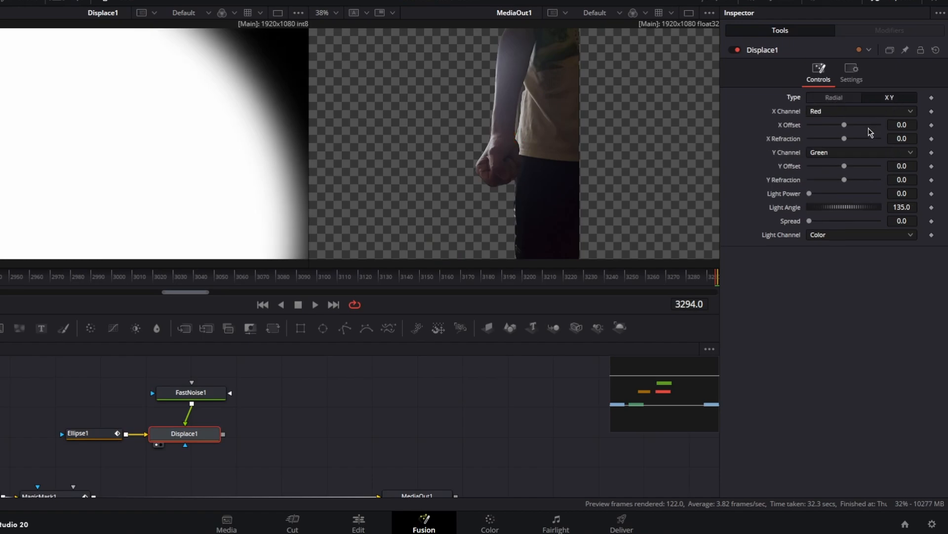
drag(846, 127, 809, 127)
drag(844, 166, 798, 170)
drag(813, 193, 884, 194)
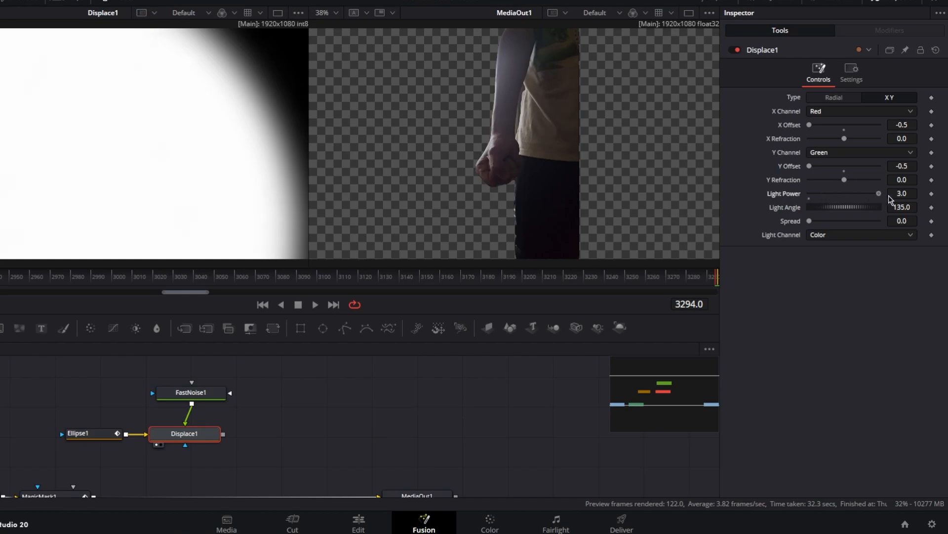
drag(810, 221, 813, 225)
drag(845, 181, 850, 184)
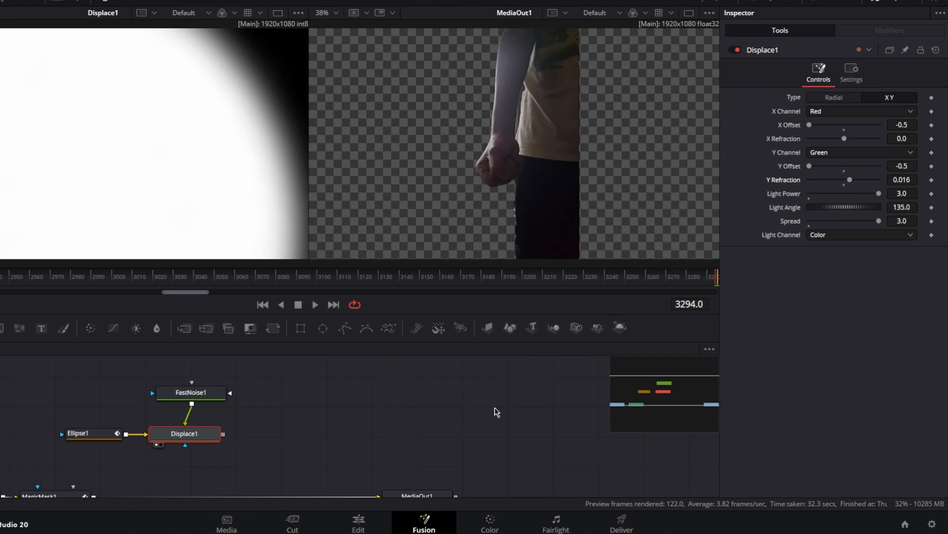
Set FastNoise1's Detail to 10.0, Contrast to 5.0 and Scale to about 14.8
click(205, 391)
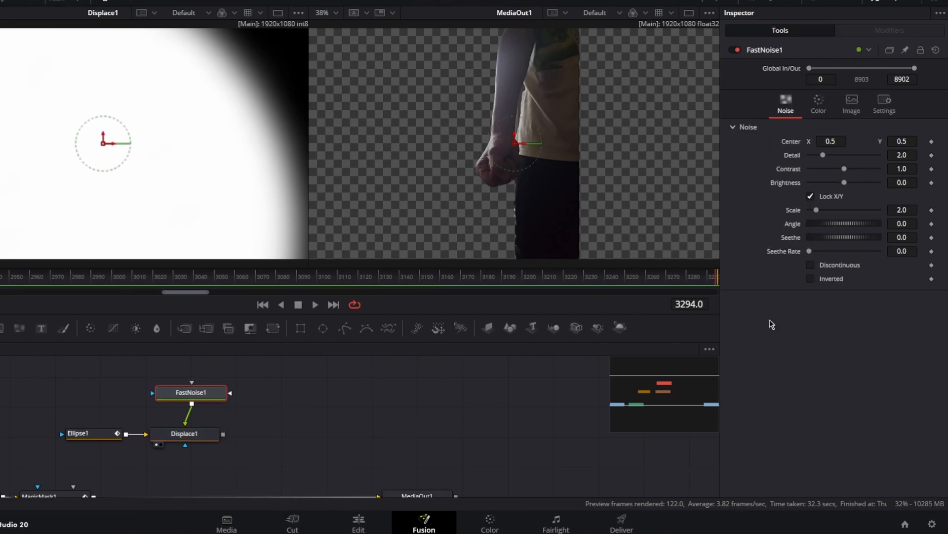
drag(823, 155, 902, 169)
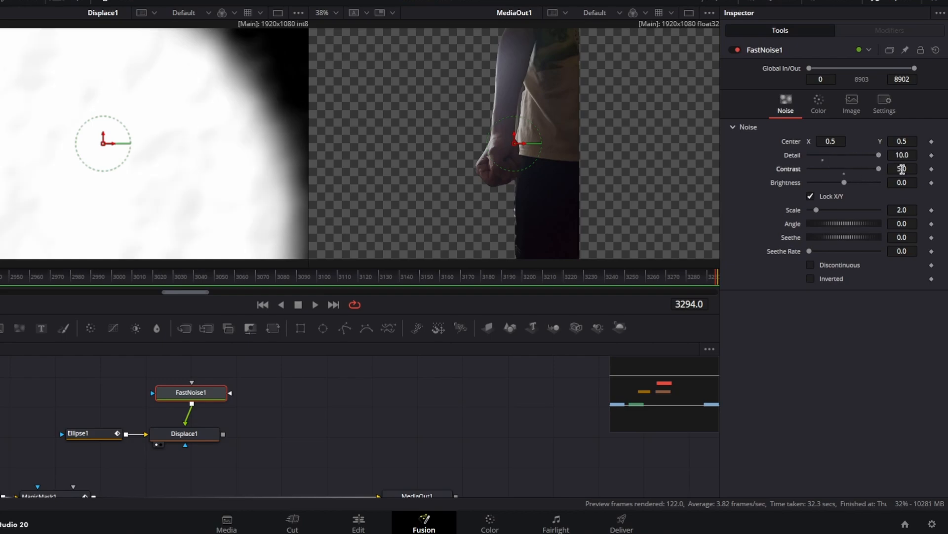
drag(816, 210, 861, 210)
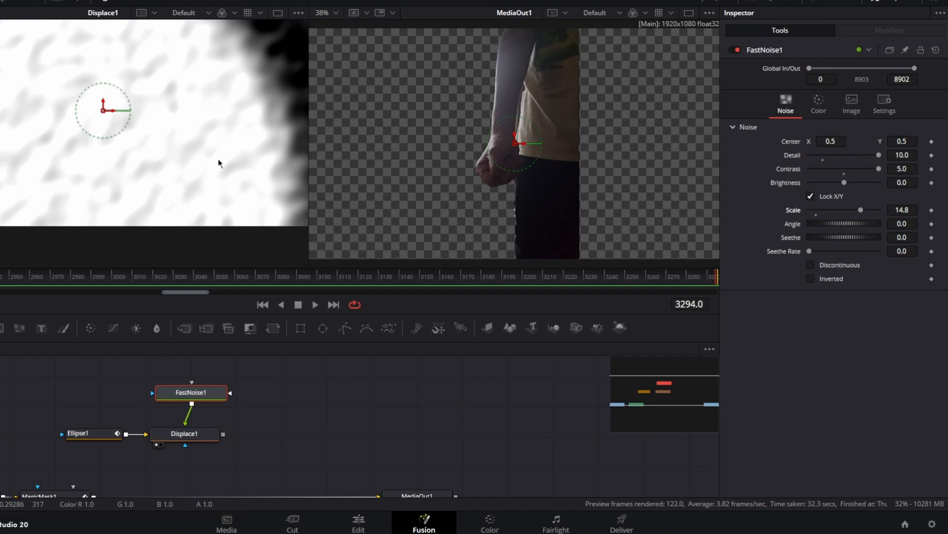
Insert a Brightness Contrast node between MagicMask1 and MediaOut1
scroll(291, 409, down, 2)
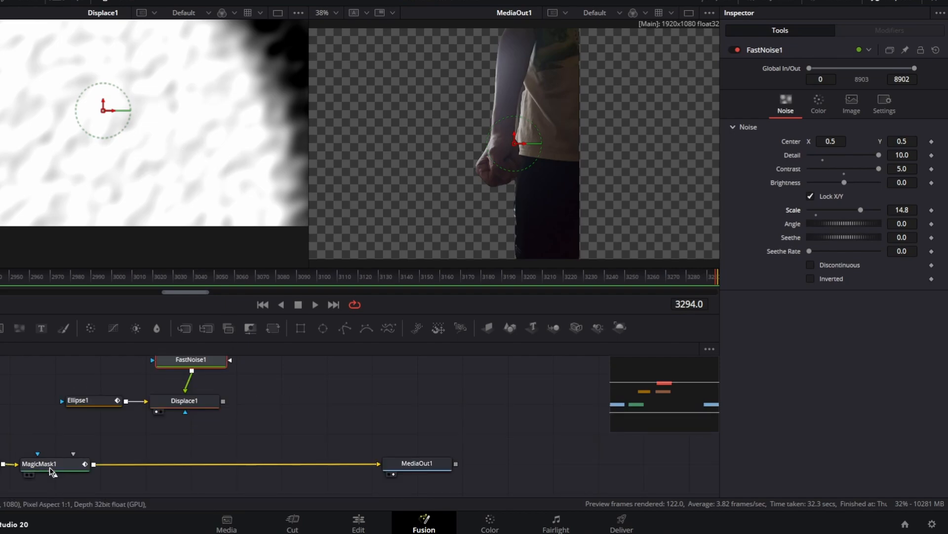
click(66, 465)
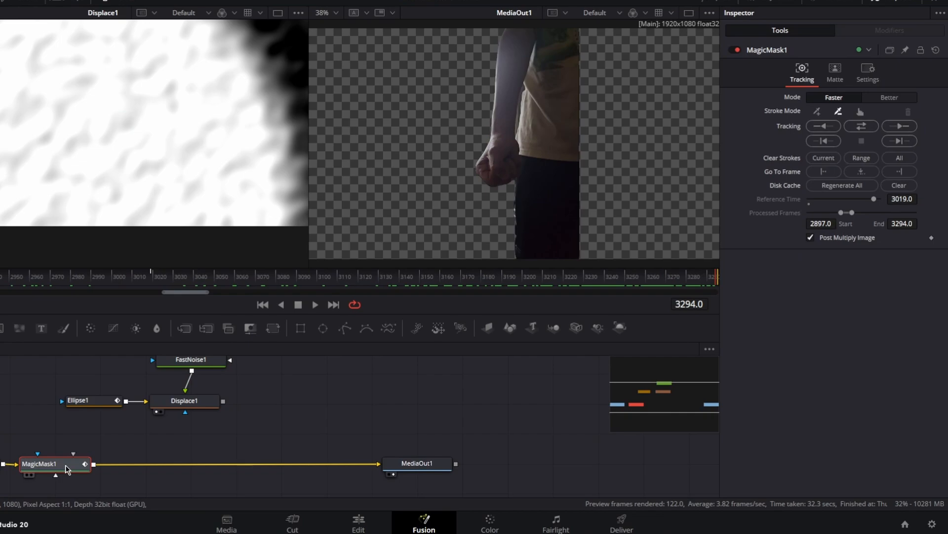
key(shift+space)
text(bright)
click(413, 148)
click(465, 380)
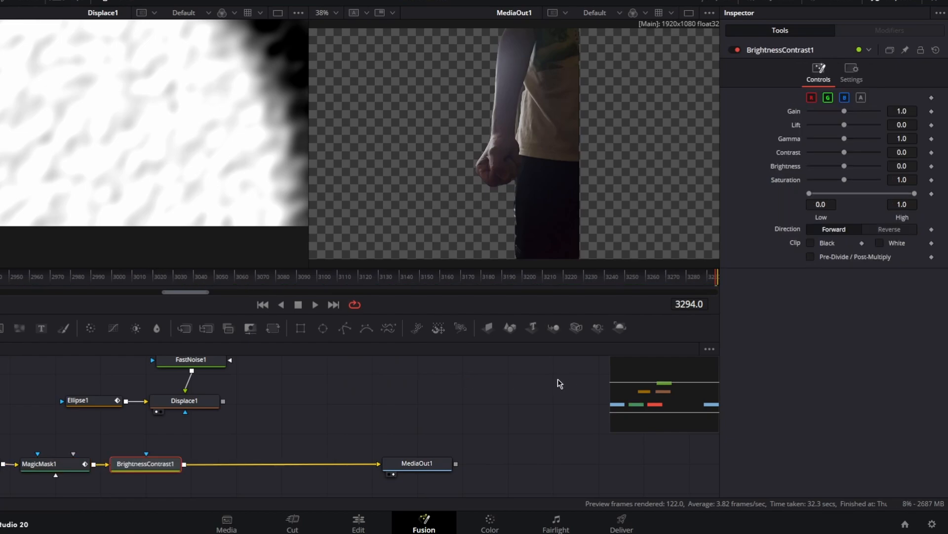
Connect Displace1's output to BrightnessContrast1 as its effect mask and check the masked reveal around frame 3139
click(851, 73)
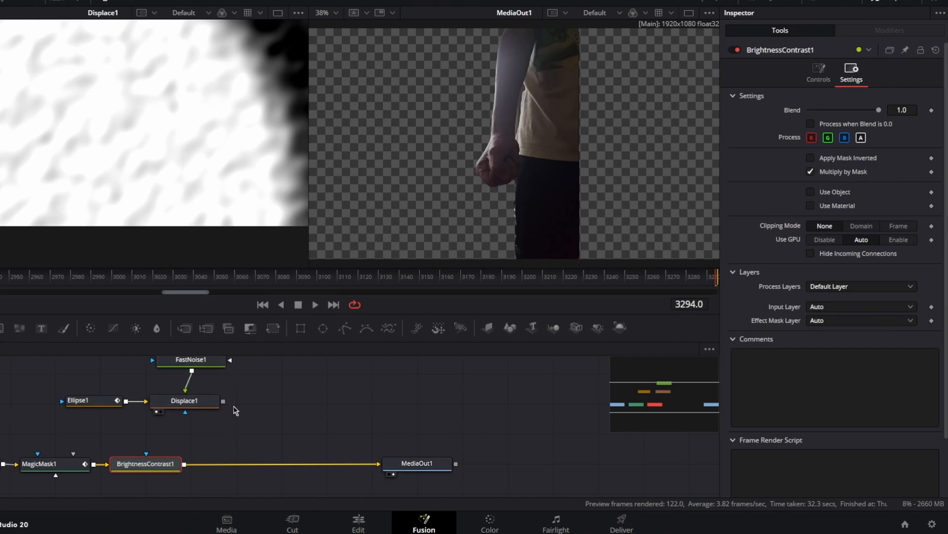
drag(224, 404, 150, 473)
drag(113, 275, 395, 290)
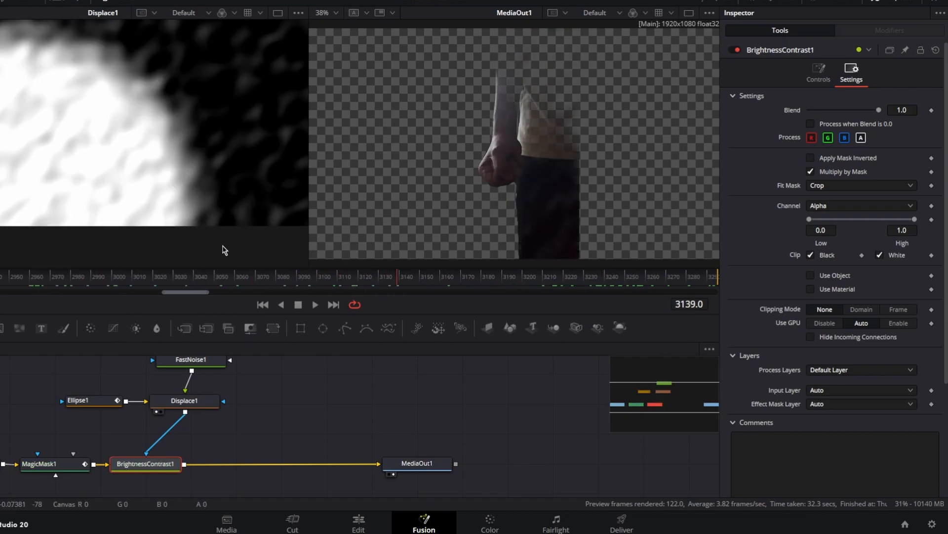
In the Color page, grade the clip dark with contrast 0.130, saturation 0, shadows -100 and highlights -100
click(514, 522)
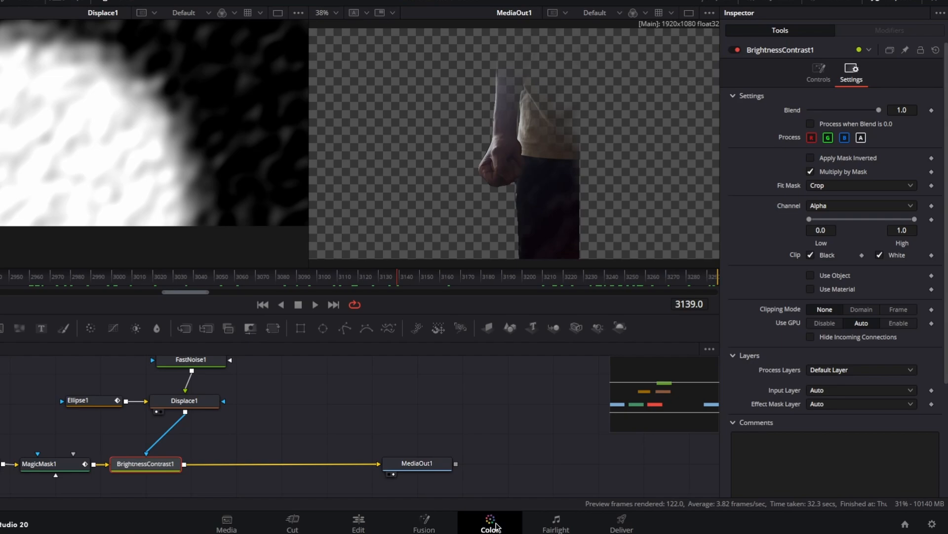
drag(139, 364, 193, 366)
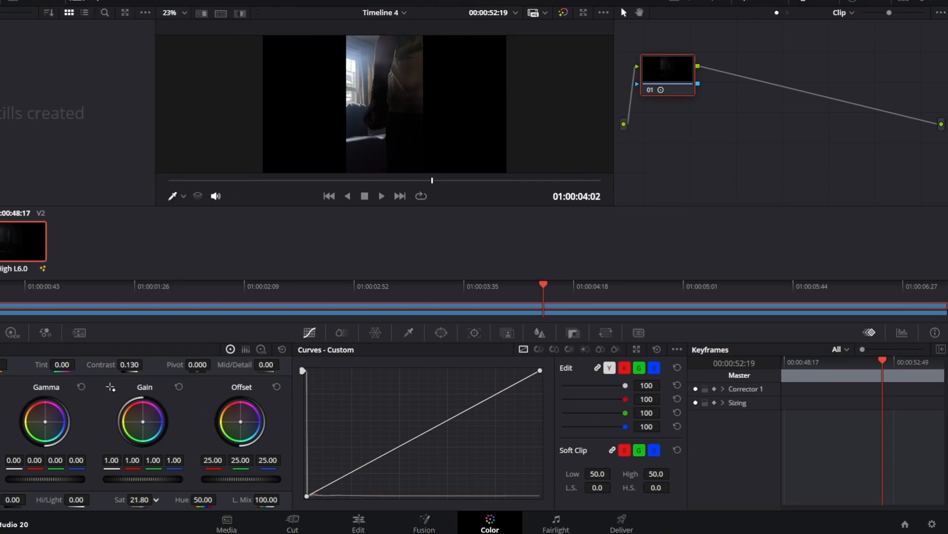
drag(139, 499, 89, 500)
Review the darkened silhouette in a full-screen preview by scrubbing towards the end of the timeline
drag(441, 184, 552, 186)
click(309, 520)
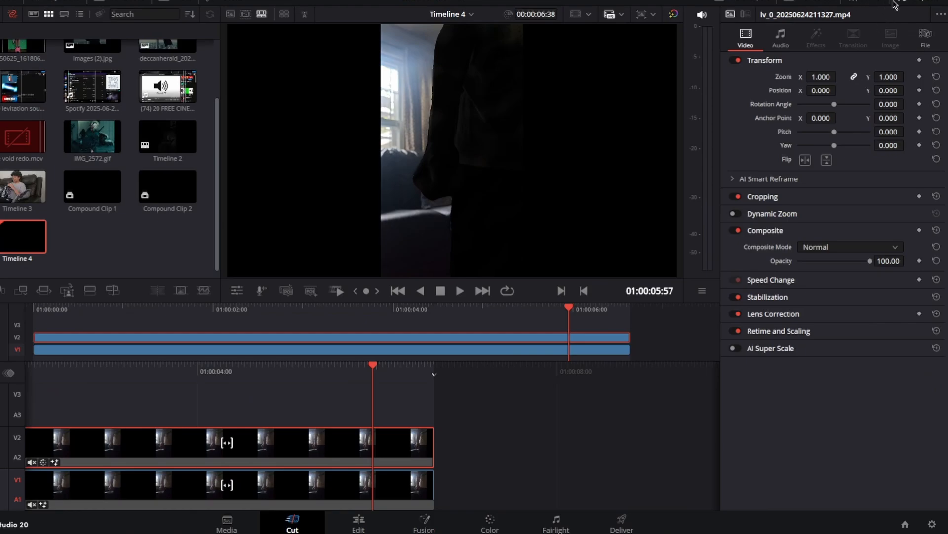
click(799, 1)
drag(461, 516, 494, 526)
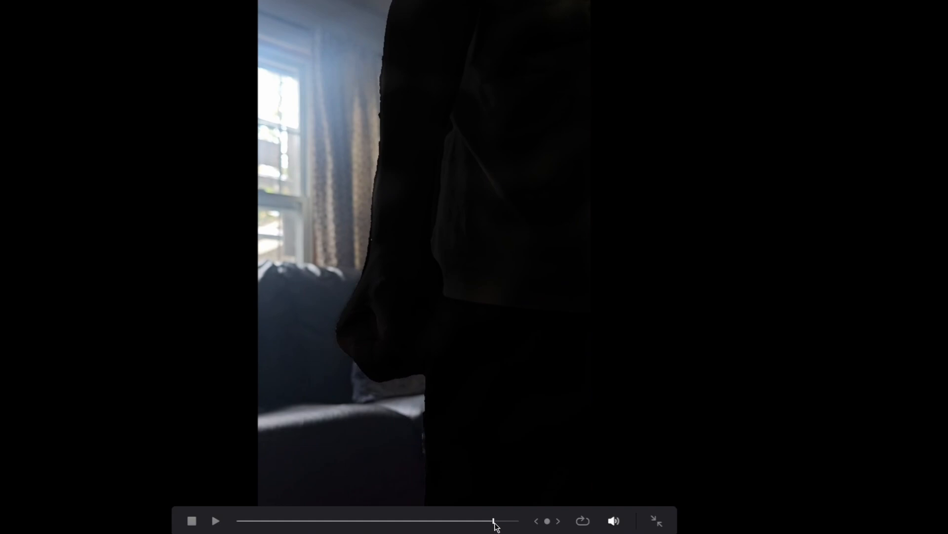
click(651, 522)
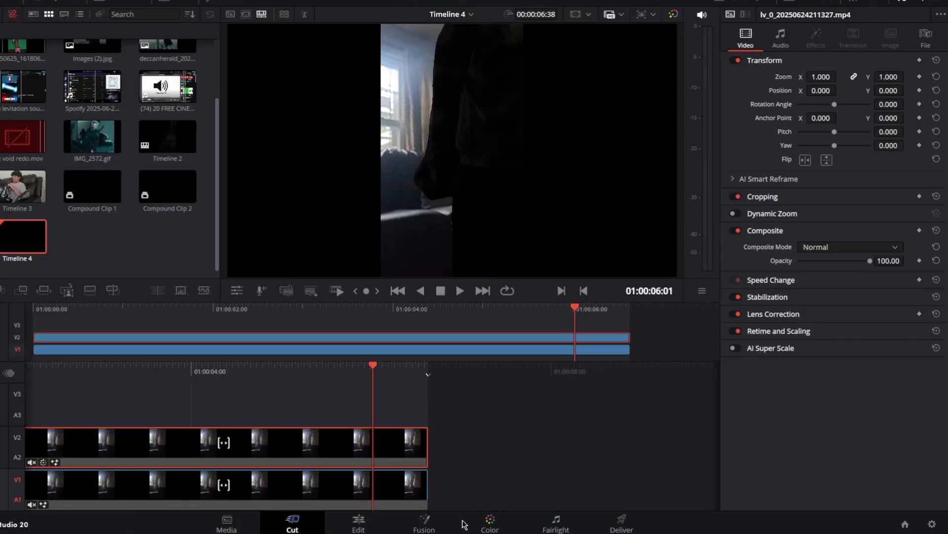
Lower the clip's contrast further to 0.084 in the Color page
click(490, 521)
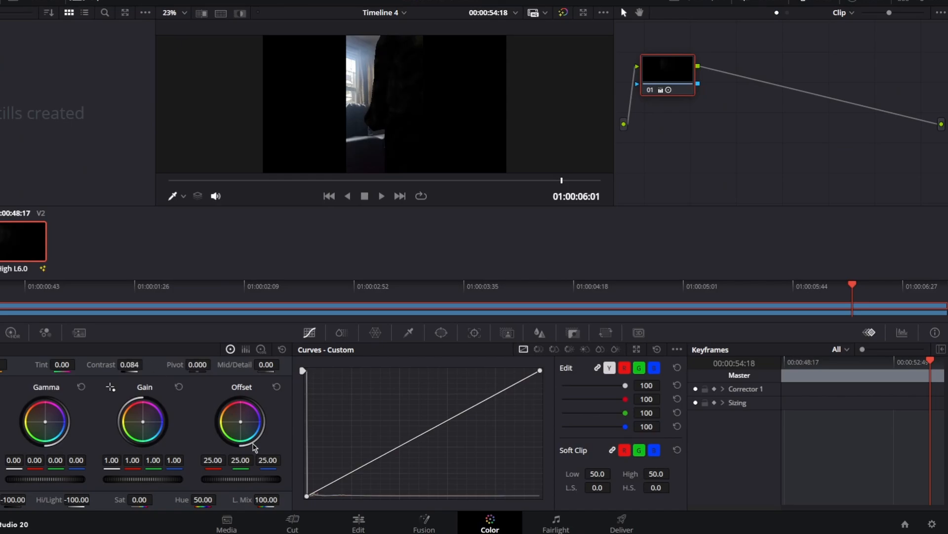
click(293, 521)
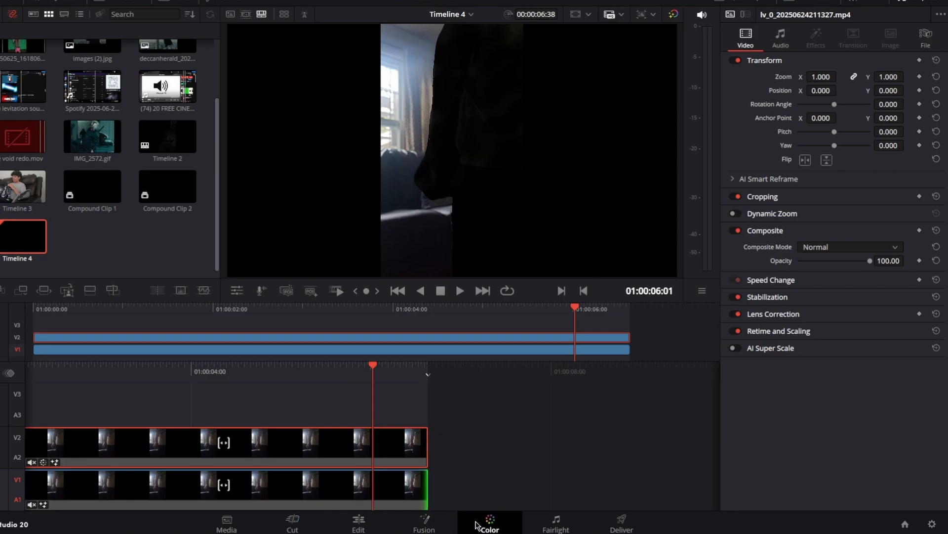
click(489, 524)
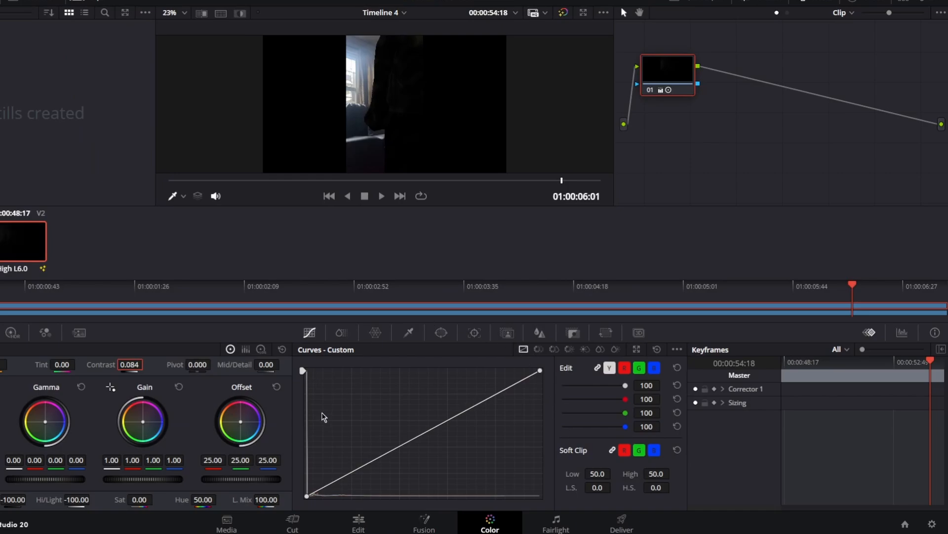
Scrub the contrast-adjusted clip in full screen to inspect how the dark effect spreads over the body
click(300, 520)
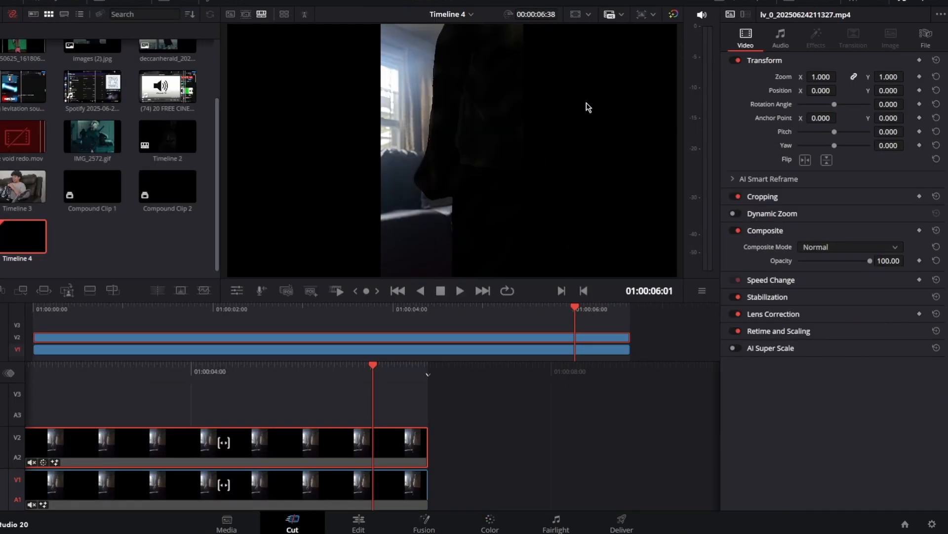
click(819, 1)
drag(311, 521, 494, 507)
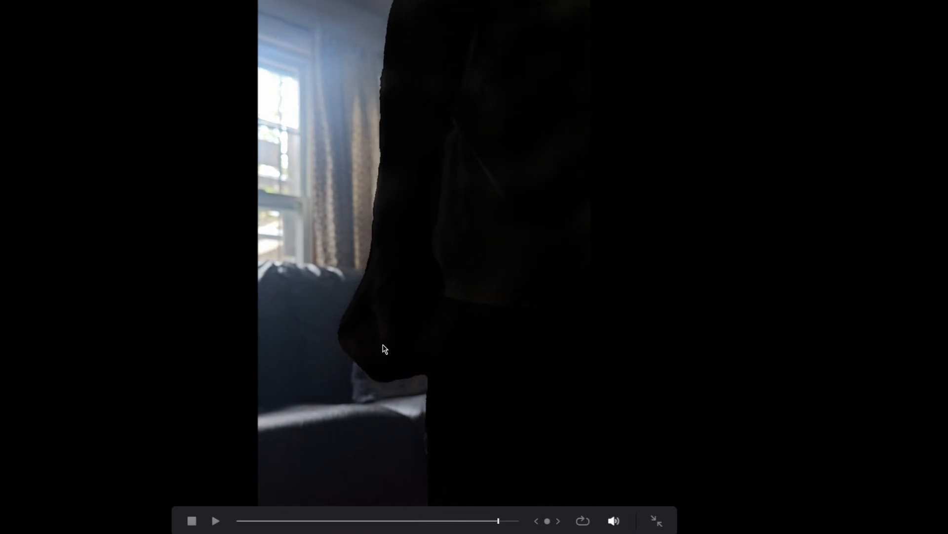
click(658, 519)
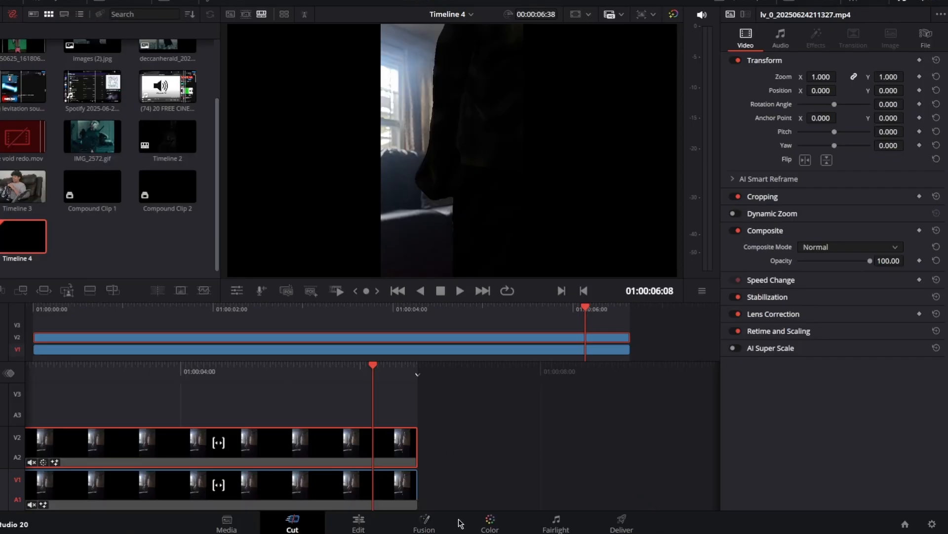
Reduce Displace1's Light Power to about the middle of its range in Fusion
click(423, 522)
scroll(239, 448, up, 2)
click(199, 436)
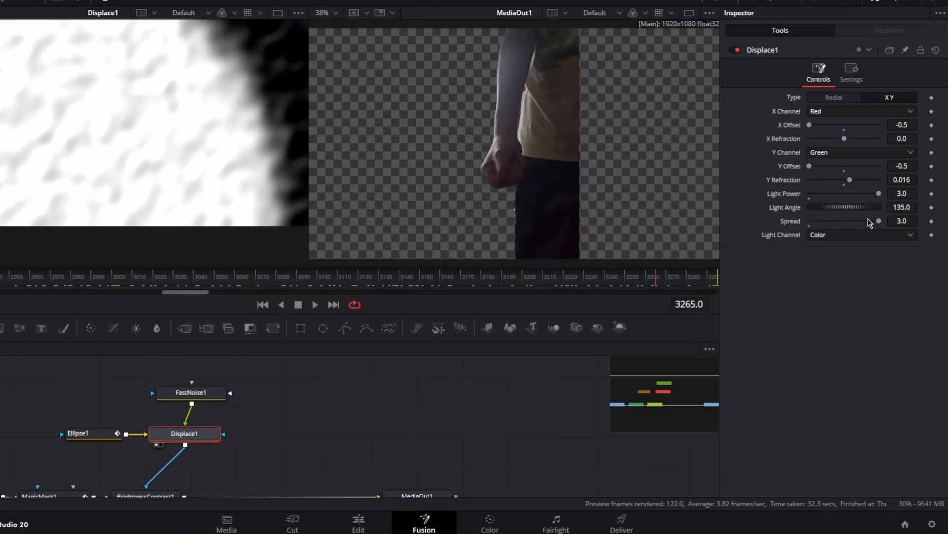
drag(877, 195, 842, 198)
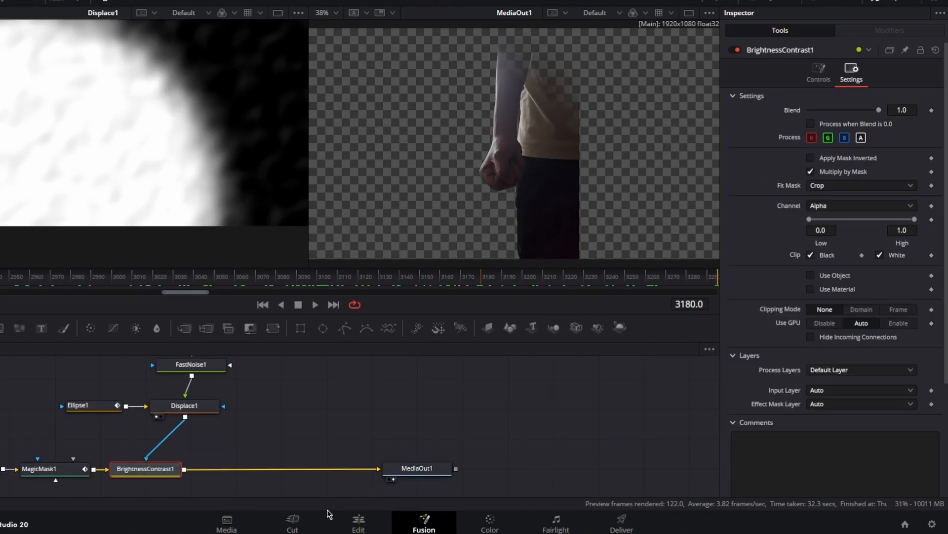
Play through the reveal in full screen to check the mask edge with the reduced Light Power
click(306, 525)
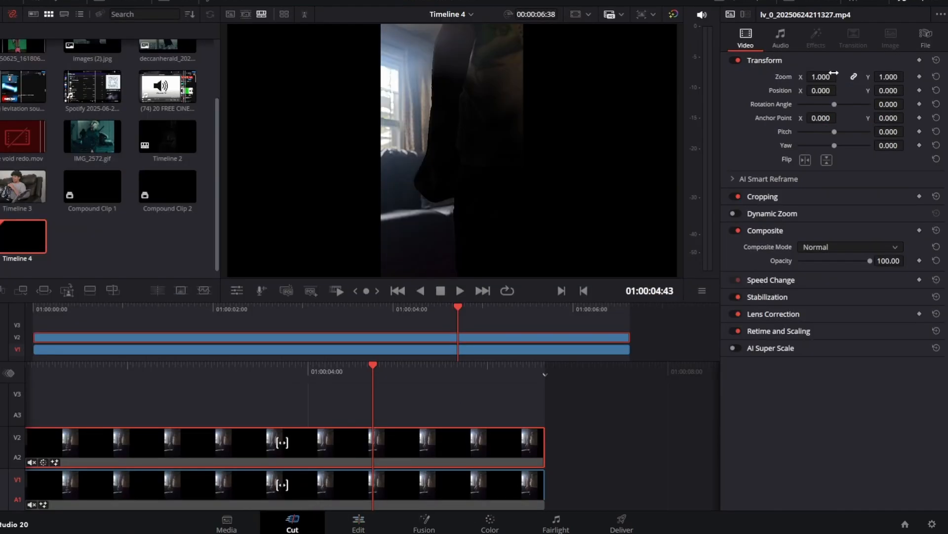
key(p)
drag(408, 524, 507, 522)
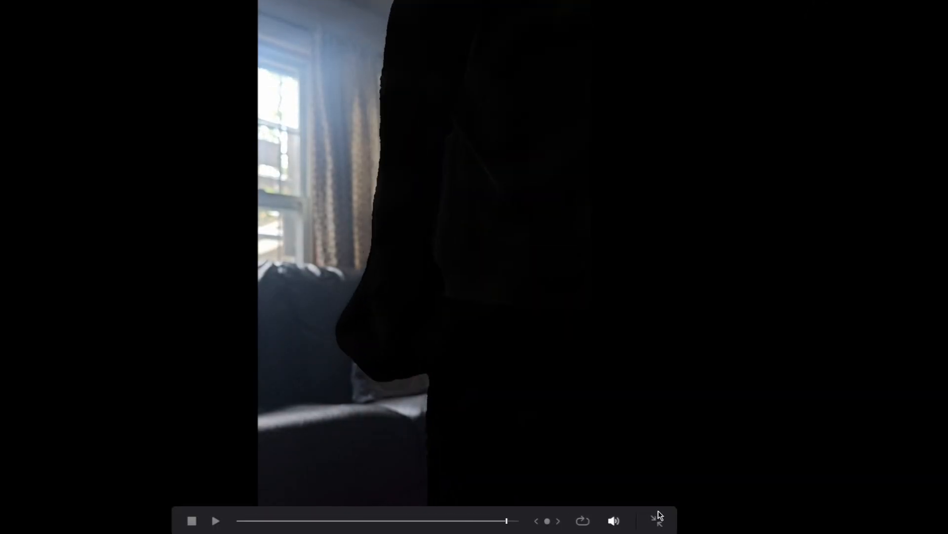
click(657, 523)
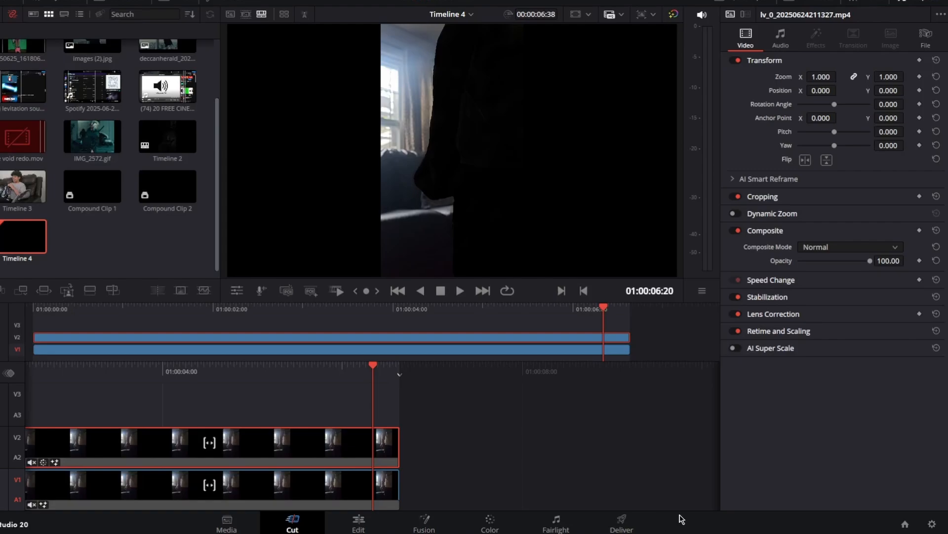
Insert a DVE node between BrightnessContrast1 and MediaOut1 in the Fusion composition
click(423, 524)
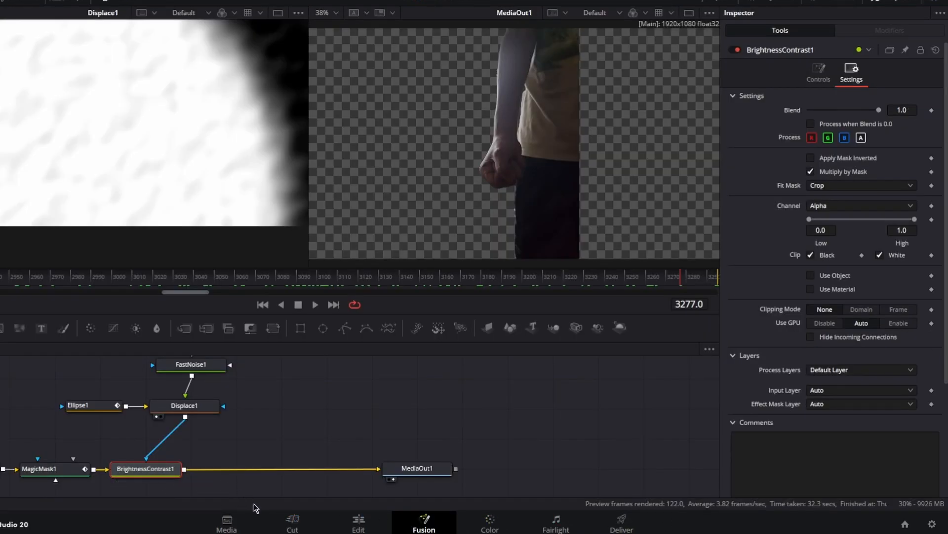
key(shift+space)
key(BackSpace)
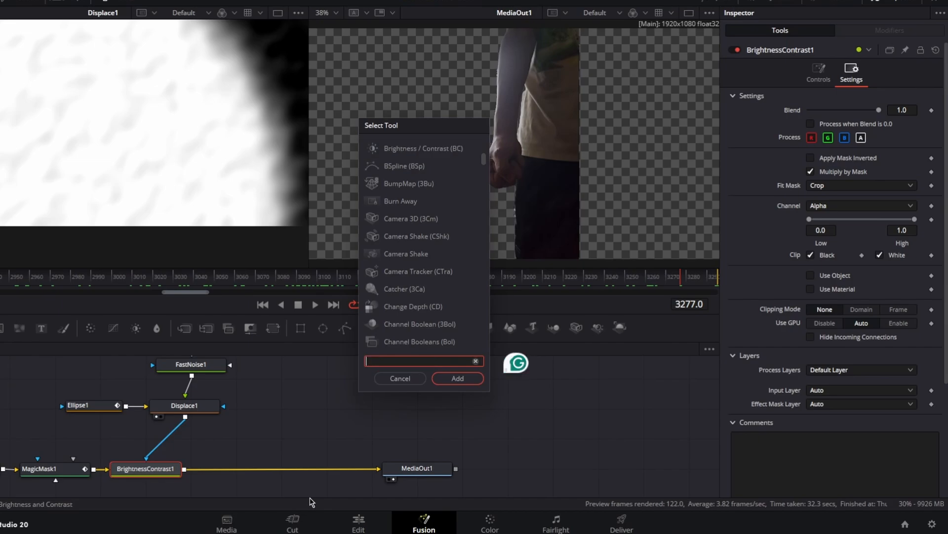
text(dve)
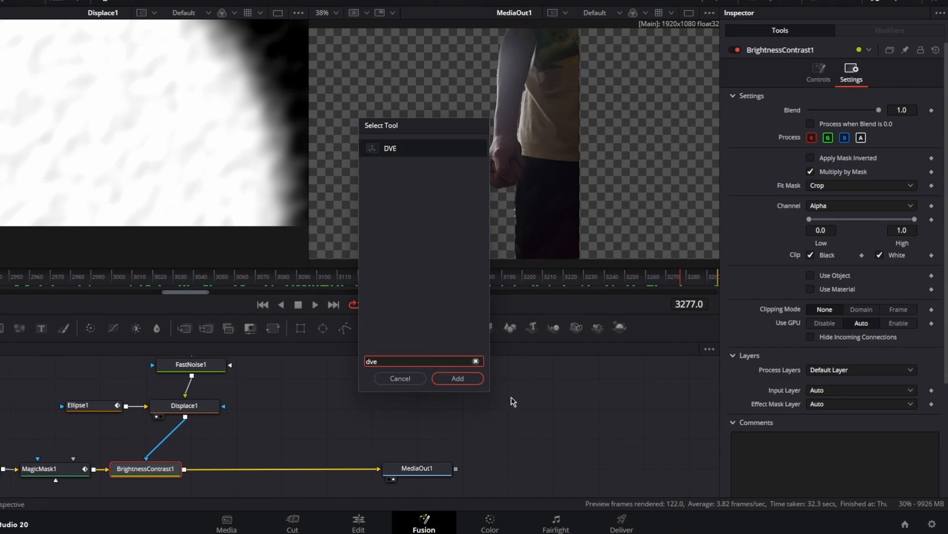
click(470, 379)
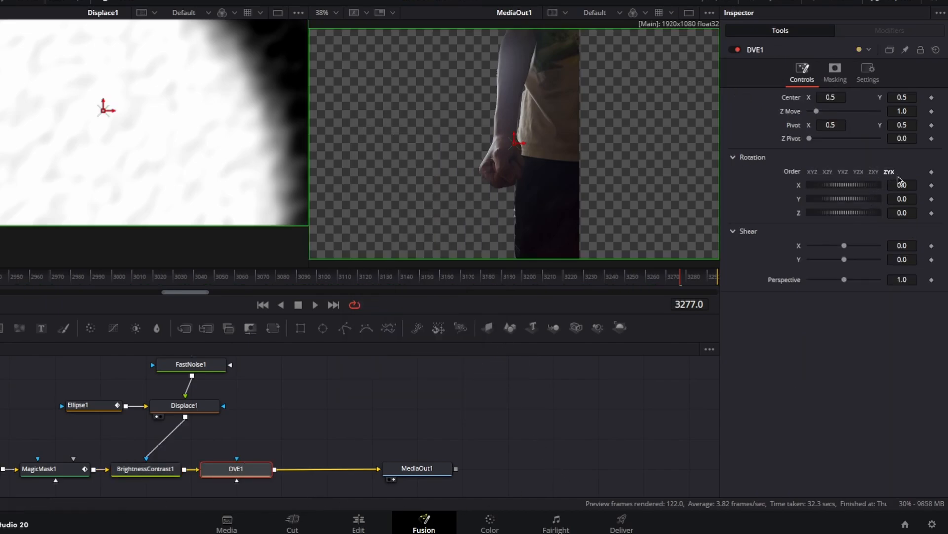
Rotate DVE1 to about -74.9 on X and -0.6 on Y, adjust its center position, and scrub through the result
mouse_move(904, 185)
mouse_down()
mouse_move(852, 186)
mouse_move(905, 193)
mouse_up()
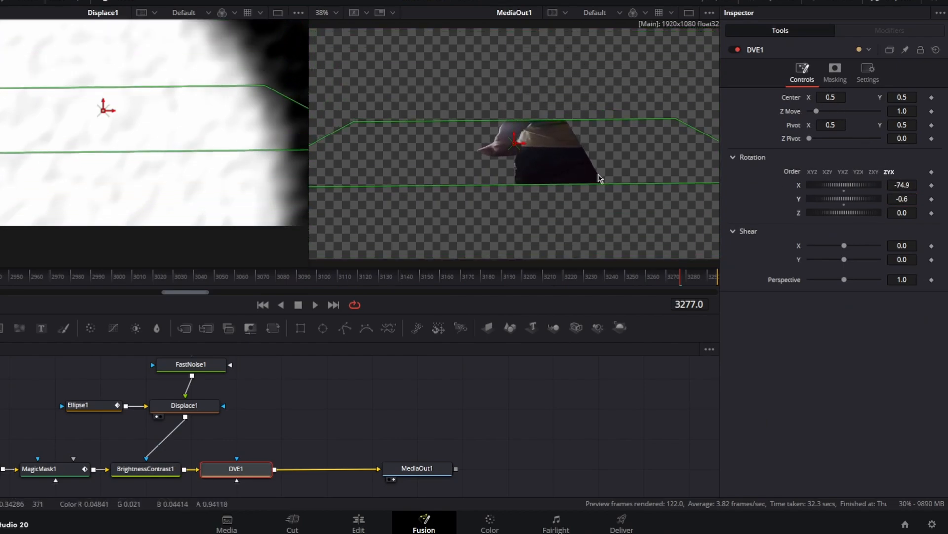
mouse_move(833, 97)
mouse_down()
mouse_move(805, 97)
mouse_move(831, 97)
mouse_up()
mouse_move(903, 96)
mouse_down()
mouse_move(859, 95)
mouse_move(903, 98)
mouse_up()
drag(392, 290, 516, 276)
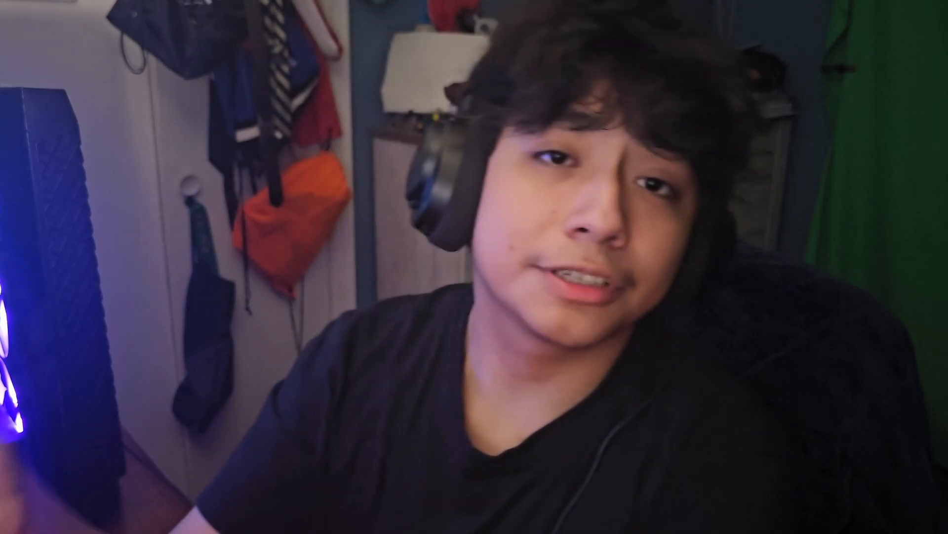